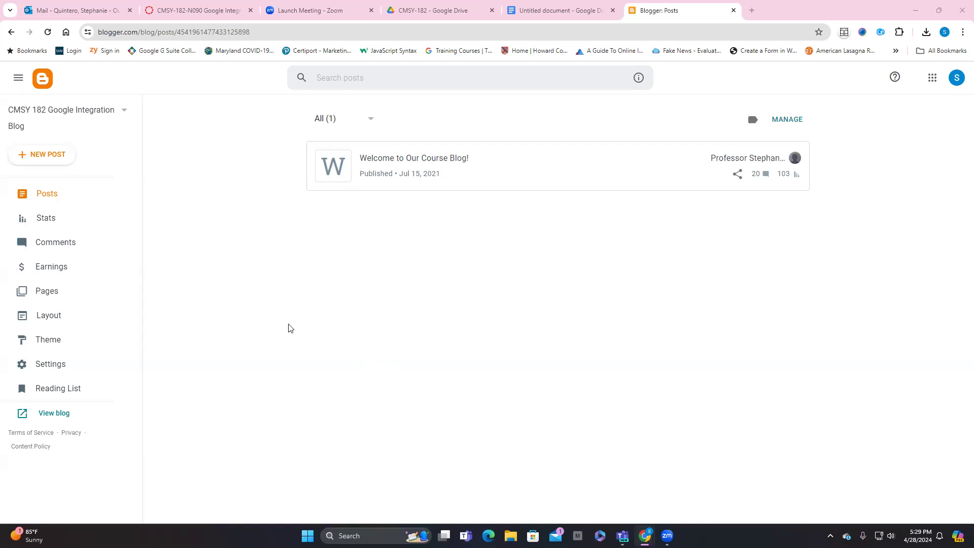
# Step: Create a new blog post, and insert a 2 x 2 table in the untitled Google Docs document
pyautogui.click(42, 155)
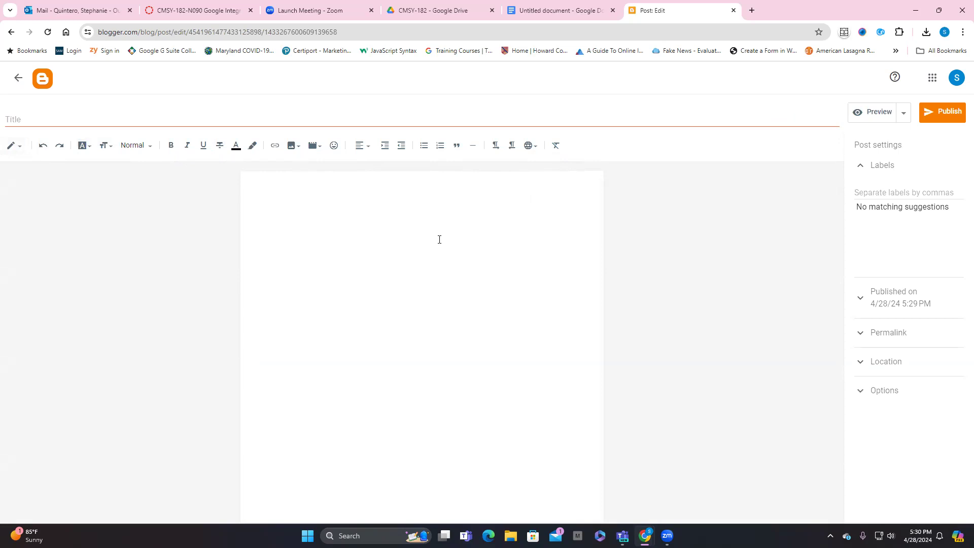
pyautogui.click(587, 15)
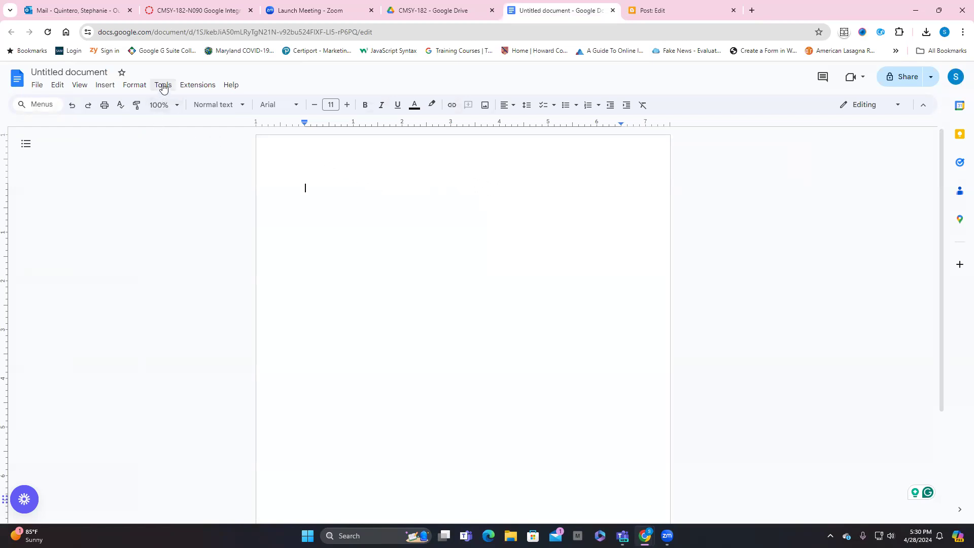
pyautogui.click(105, 86)
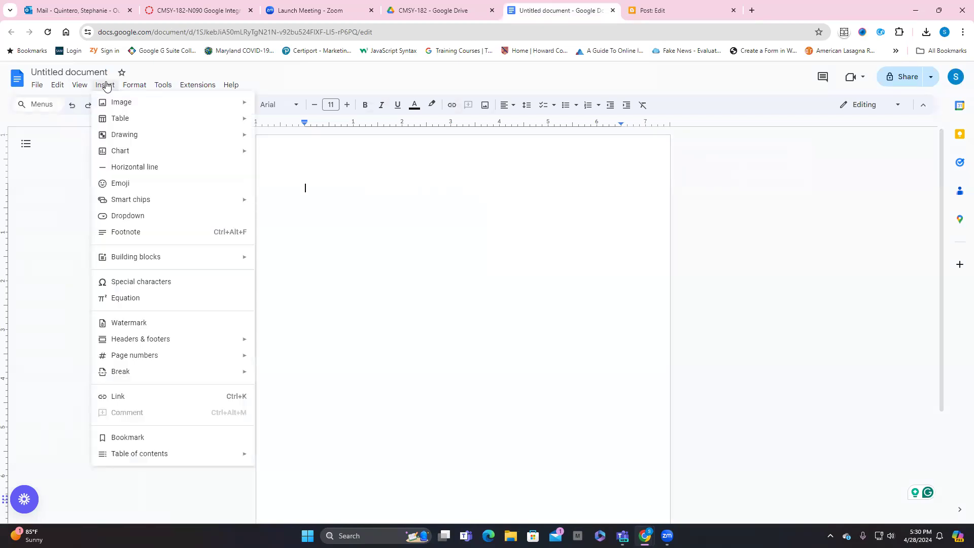
pyautogui.moveTo(129, 118)
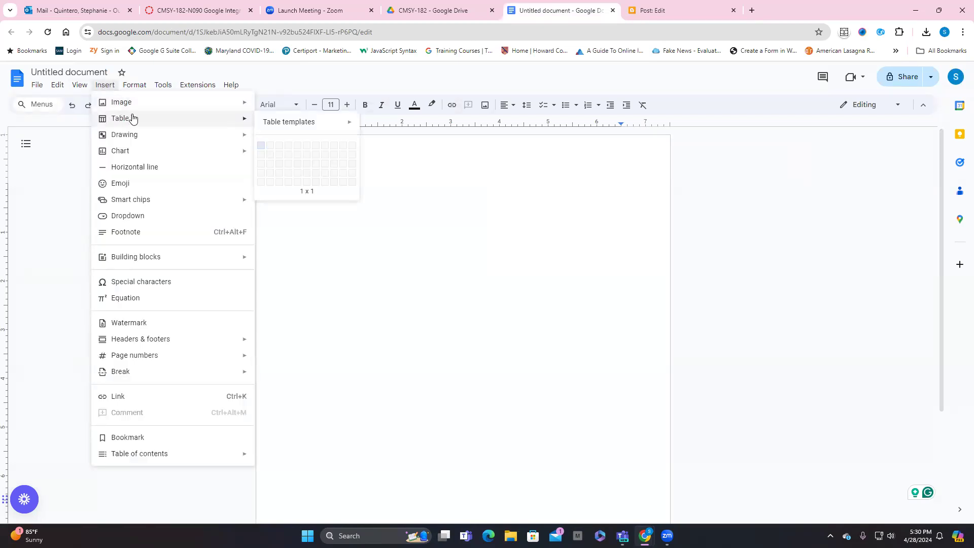
pyautogui.click(272, 156)
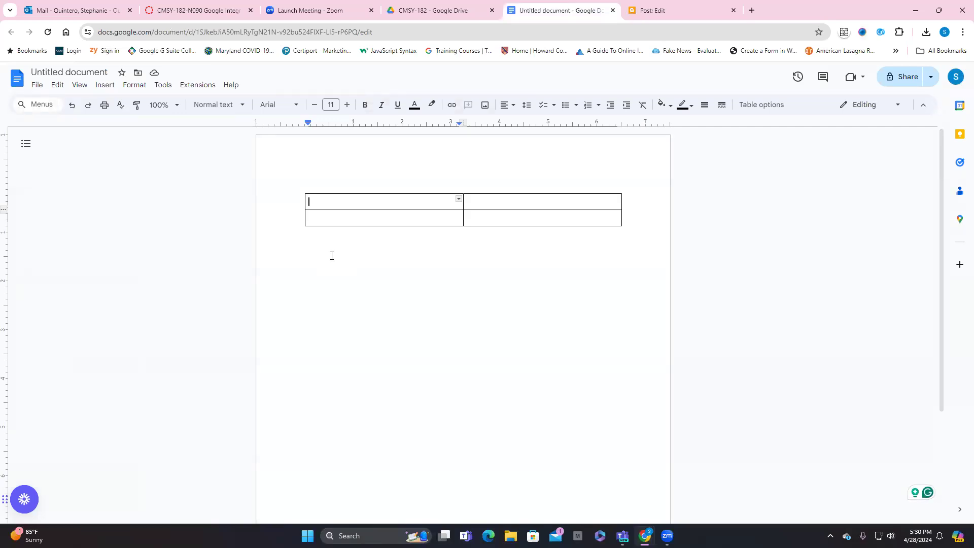
# Step: Fill the table's first row with "Google Docs" and "Similar to Microsoft Word"
pyautogui.write('Google Docs')
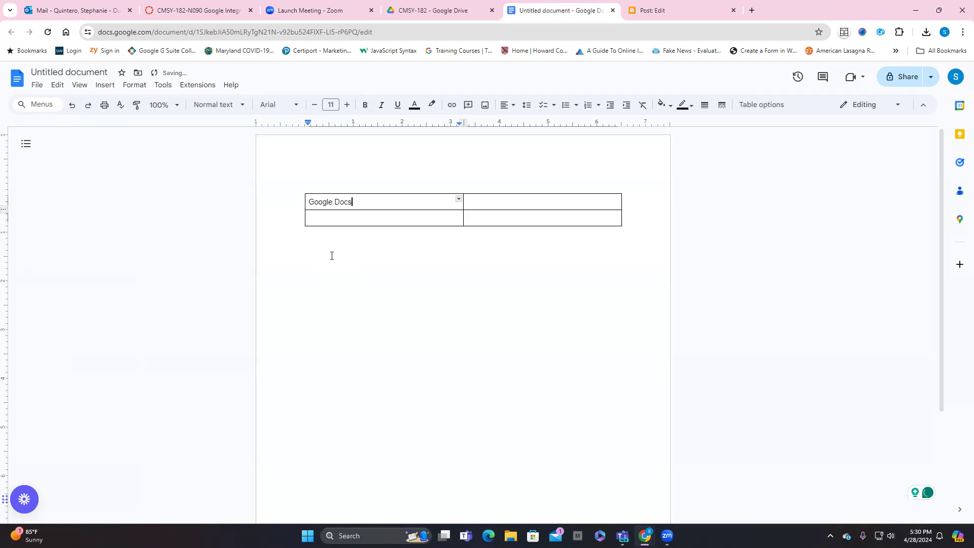
pyautogui.press('Tab')
pyautogui.write('Similar to Micros')
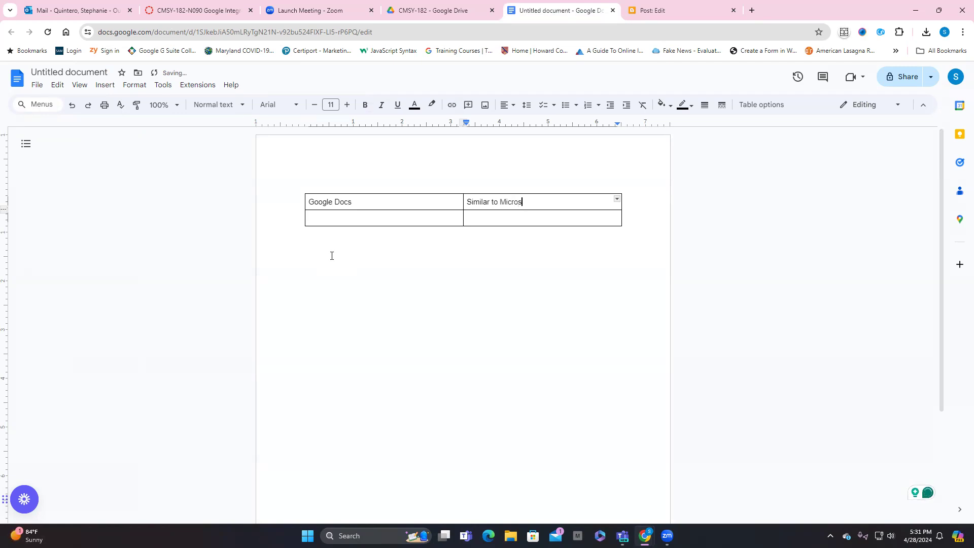
pyautogui.write('oft Word')
pyautogui.press('Tab')
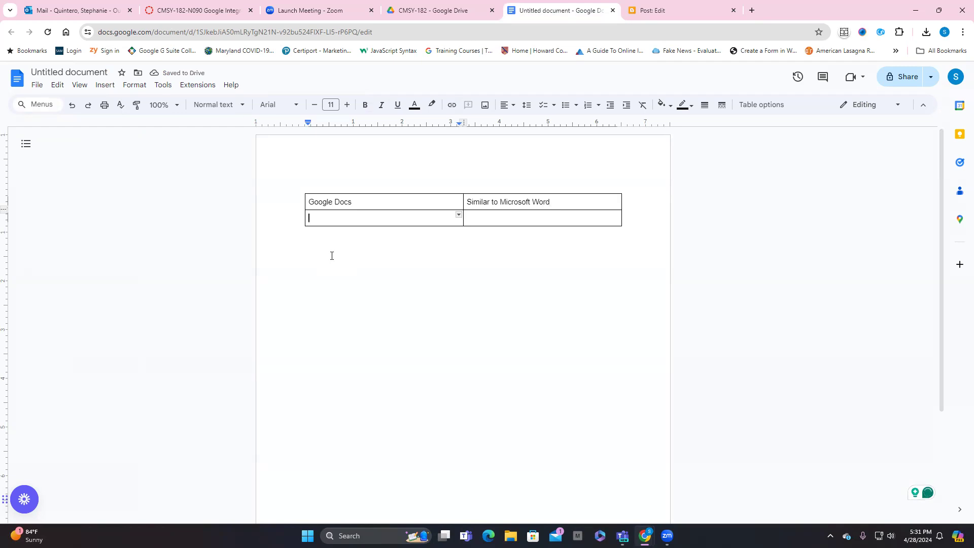
# Step: Fill the table's second row with "Google Slides" and "Similar to Microsoft PowerPoint"
pyautogui.write('Google Slides')
pyautogui.press('Tab')
pyautogui.write('Similar to Micro')
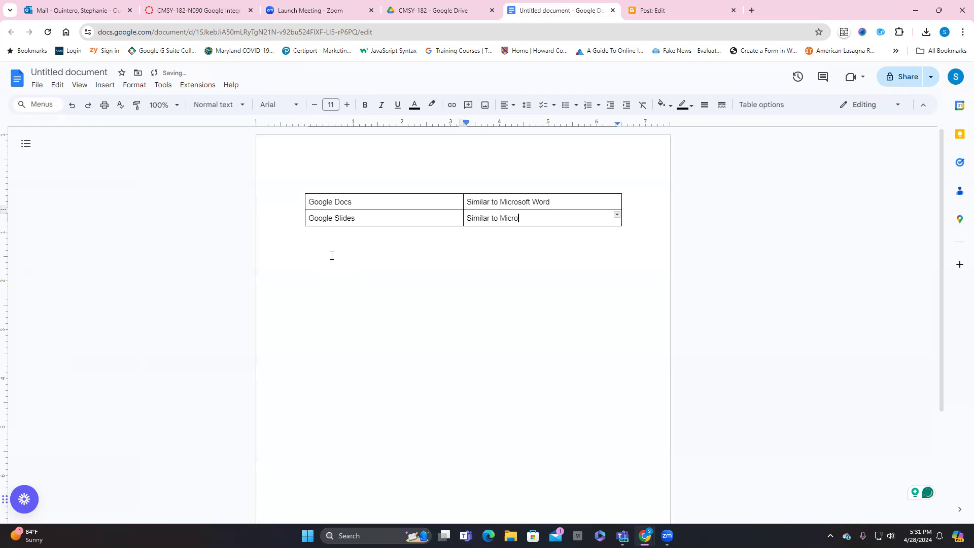
pyautogui.write('soft PowerPoint')
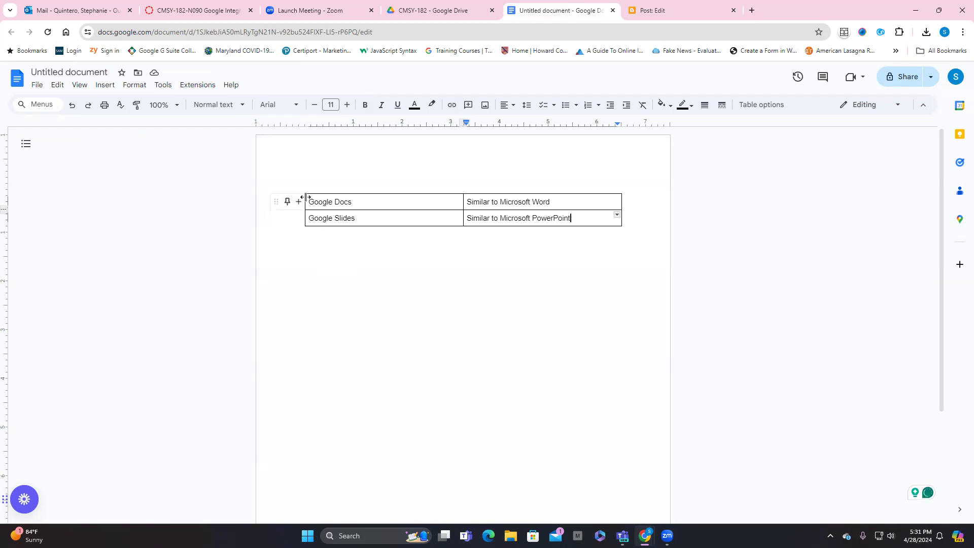
# Step: Copy the whole table from the document and paste it into the body of the new Blogger post
pyautogui.moveTo(310, 201); pyautogui.dragTo(442, 234)
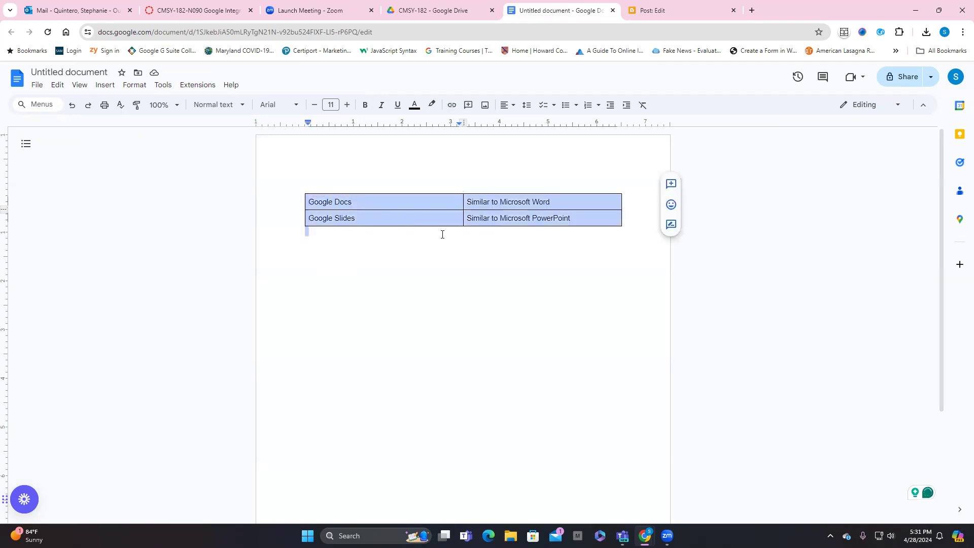
pyautogui.moveTo(541, 232); pyautogui.dragTo(622, 223)
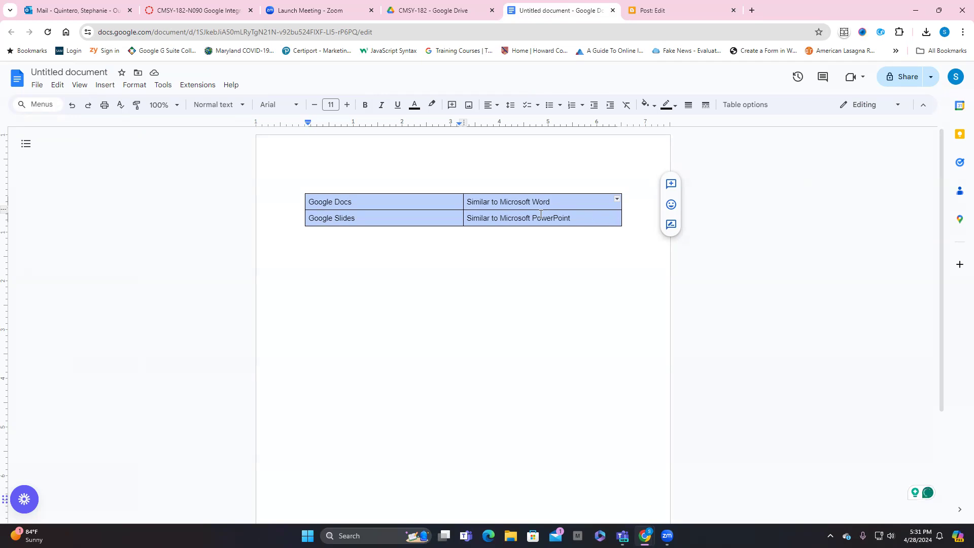
pyautogui.rightClick(446, 207)
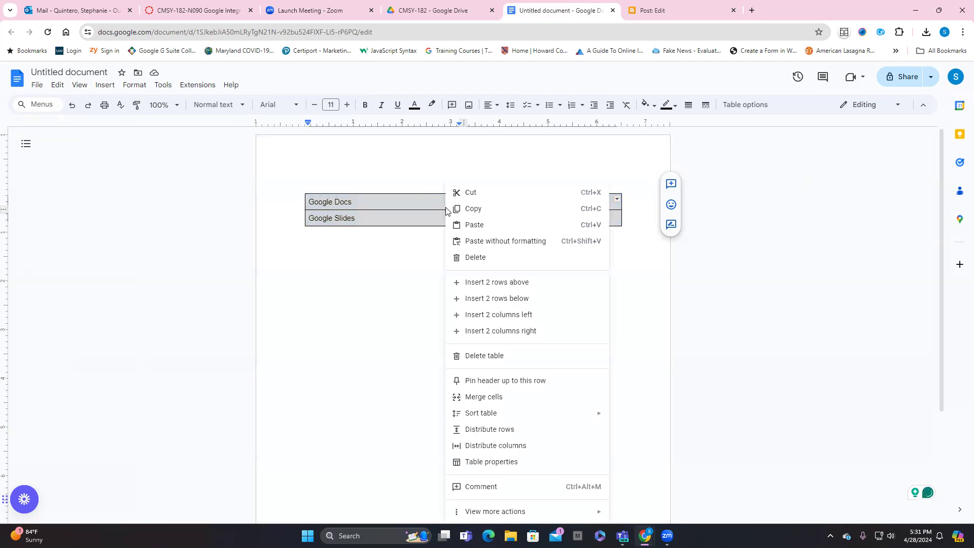
pyautogui.click(476, 208)
pyautogui.click(454, 258)
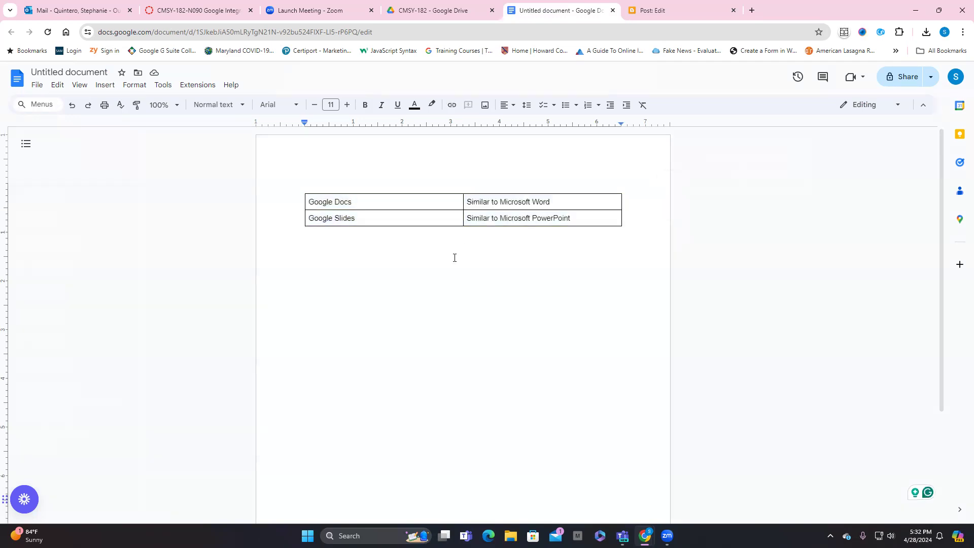
pyautogui.click(649, 14)
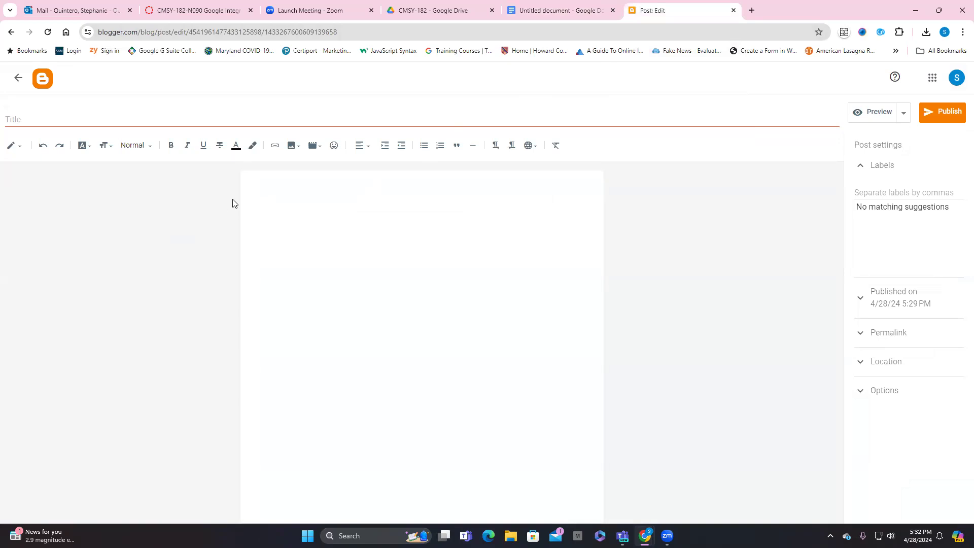
pyautogui.rightClick(265, 183)
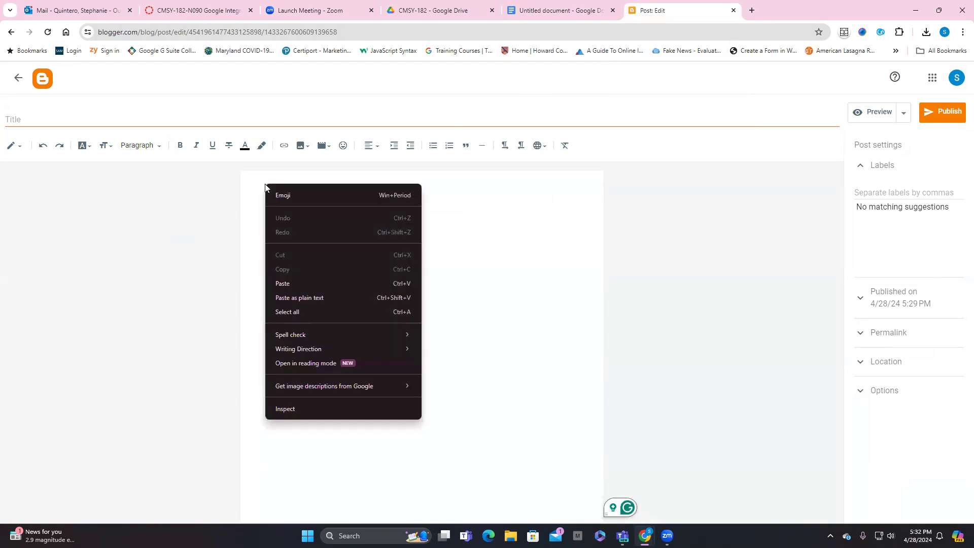
pyautogui.click(282, 282)
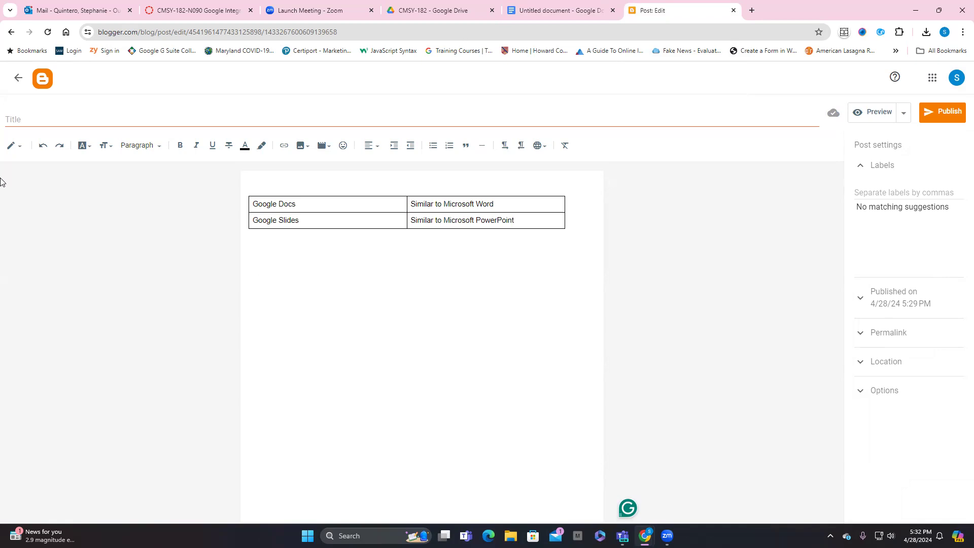
# Step: Title the blog post "Table Test"
pyautogui.click(17, 120)
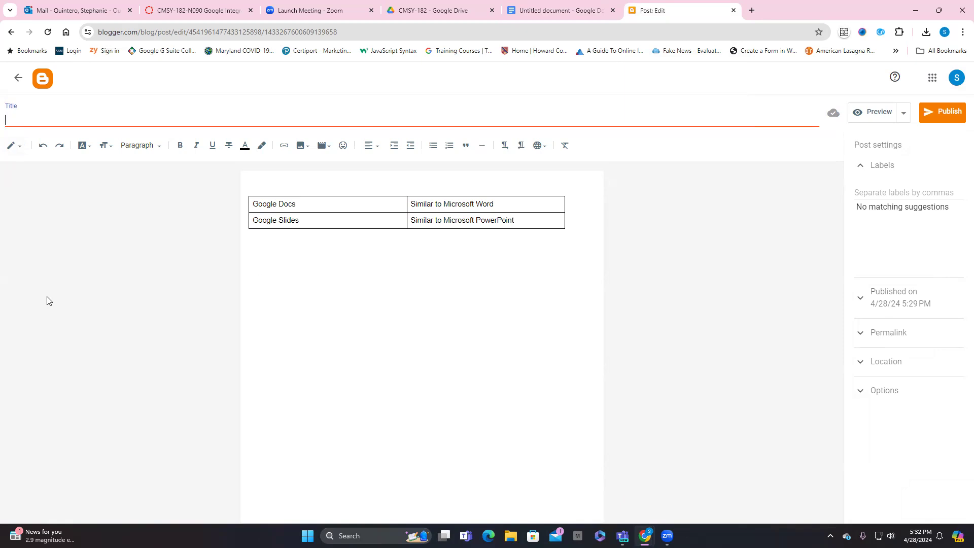
pyautogui.write('Table Test')
# Step: Preview the post to check how the table fits the blog's main column, and close the preview
pyautogui.click(874, 113)
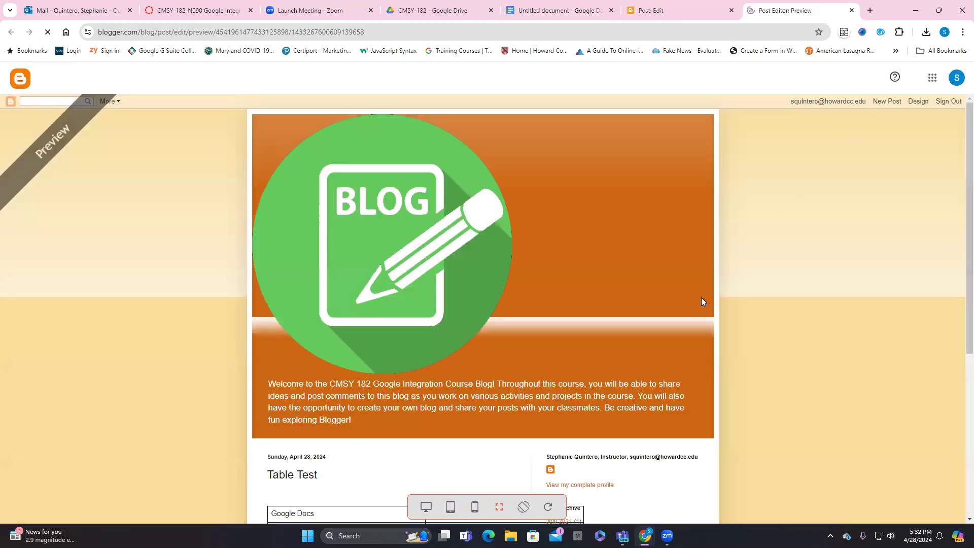
pyautogui.scroll(-3, 701, 299)
pyautogui.scroll(-4, 701, 301)
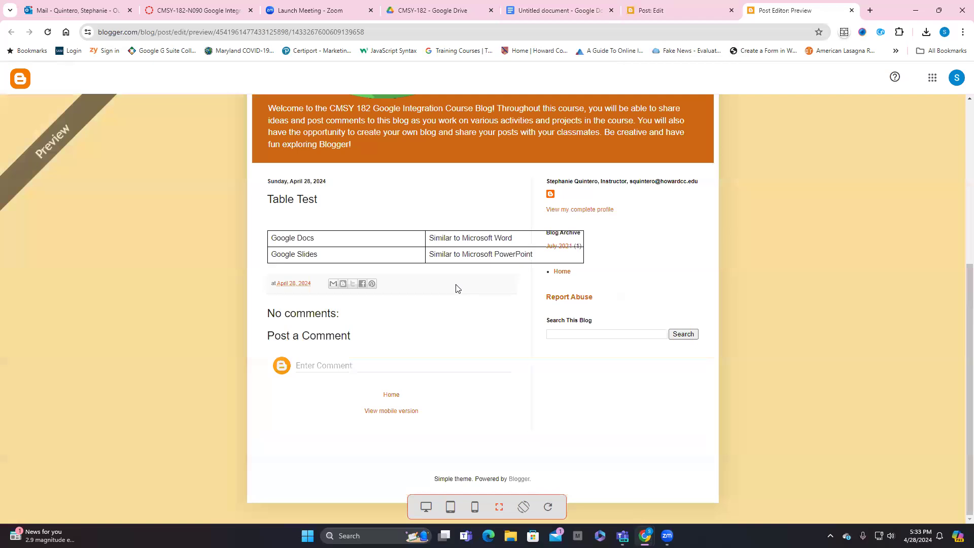
pyautogui.scroll(5, 457, 288)
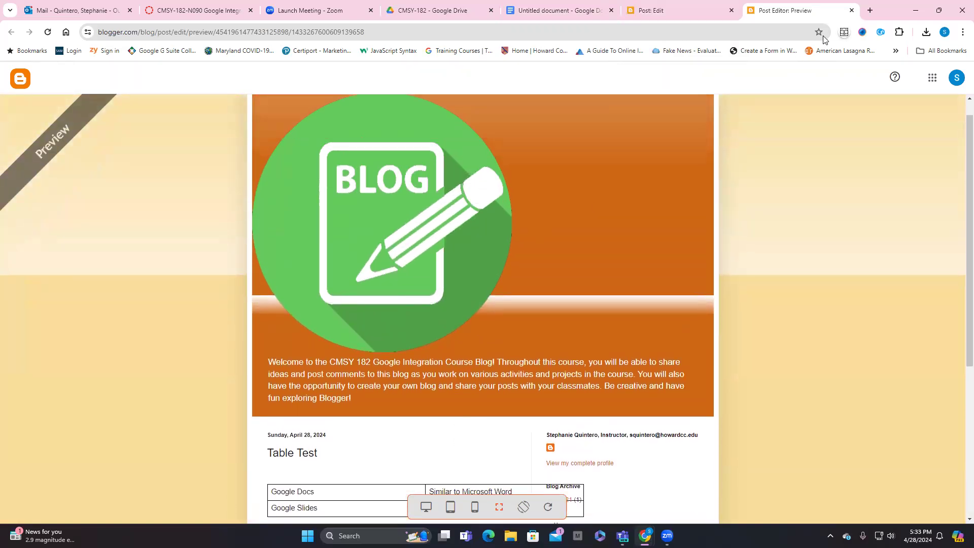
pyautogui.click(851, 10)
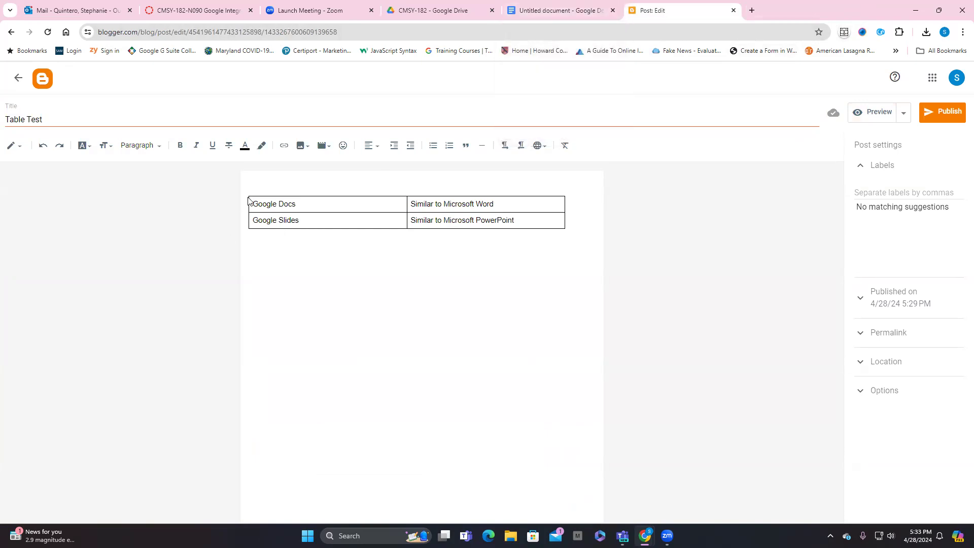
# Step: Delete the pasted table from the body of the blog post
pyautogui.moveTo(248, 199); pyautogui.dragTo(561, 223)
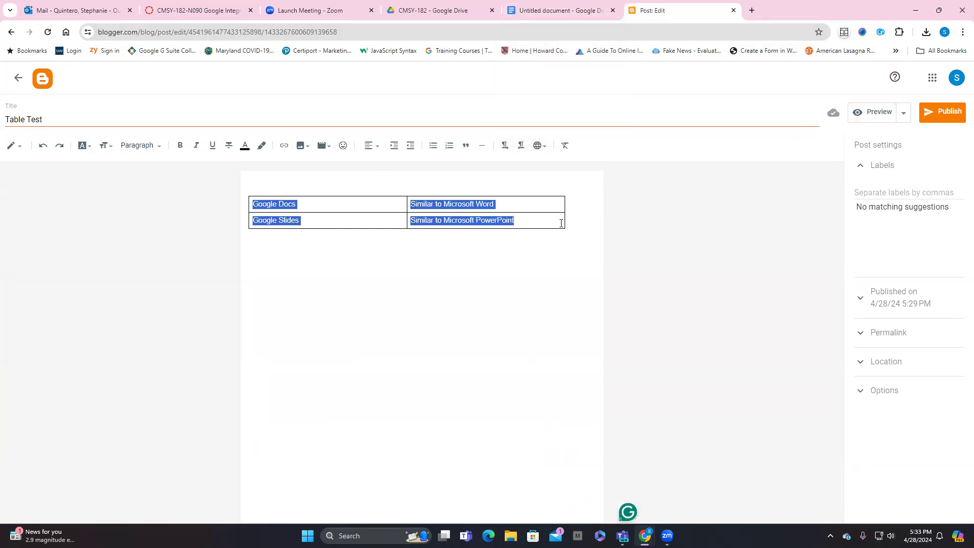
pyautogui.press('Delete')
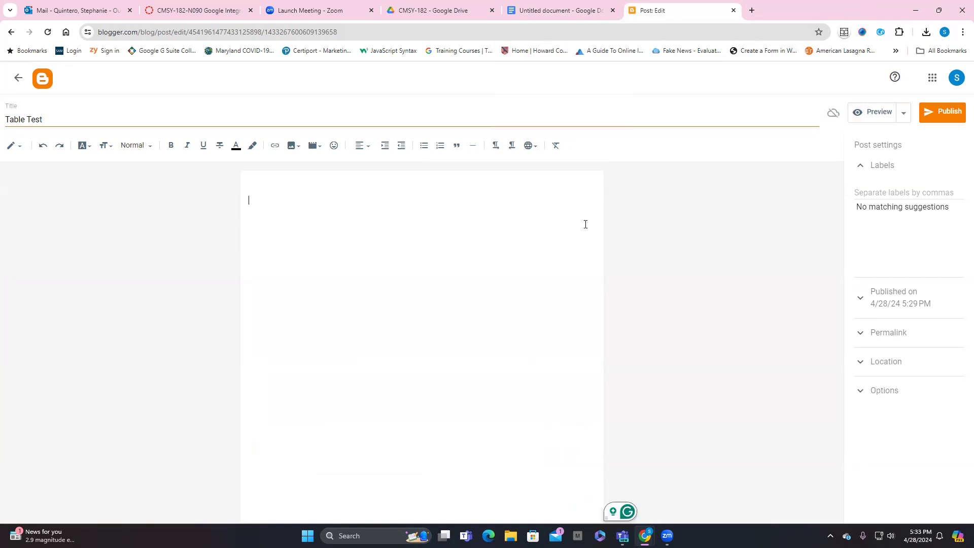
# Step: In the Google Docs document, narrow the table to about 3.9 inches wide, with the first column about 1.6 inches
pyautogui.click(593, 15)
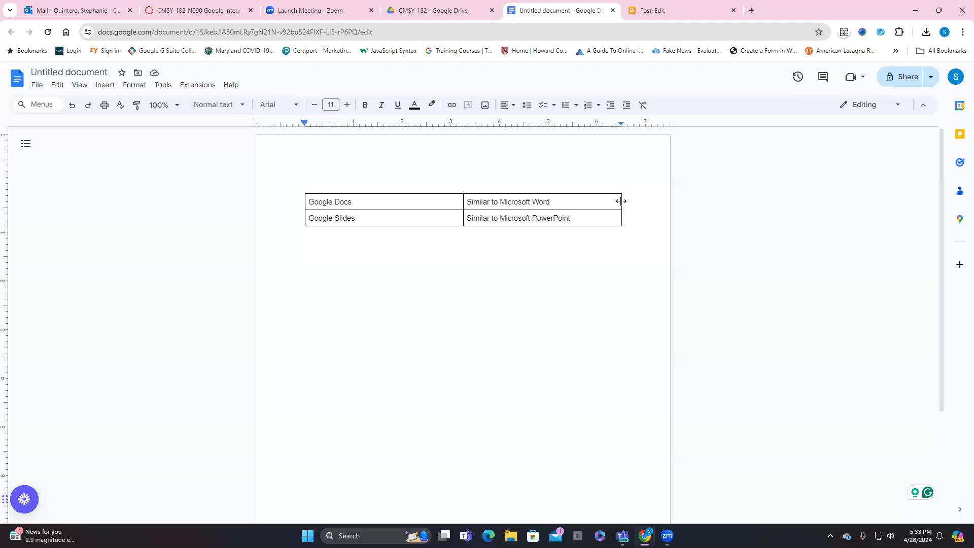
pyautogui.moveTo(622, 201); pyautogui.dragTo(574, 199)
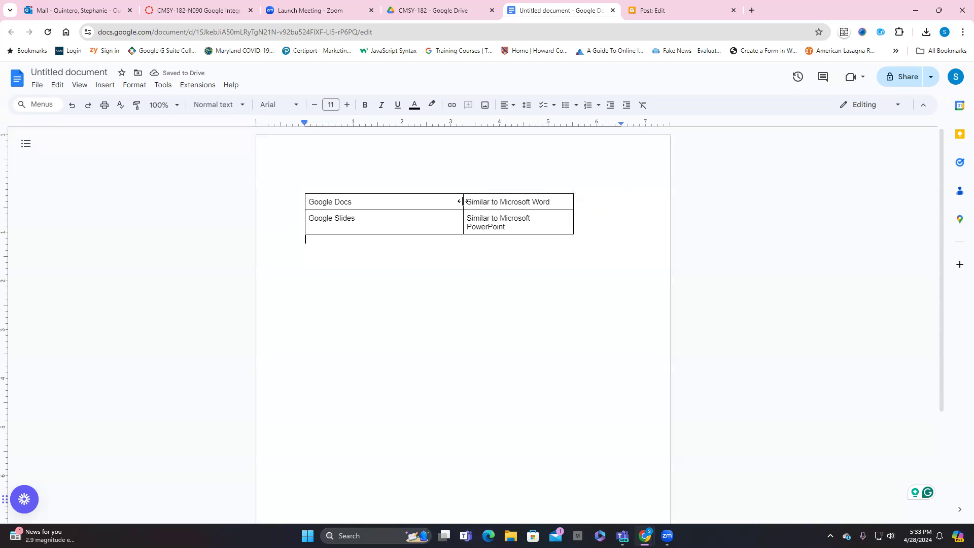
pyautogui.moveTo(461, 199); pyautogui.dragTo(384, 199)
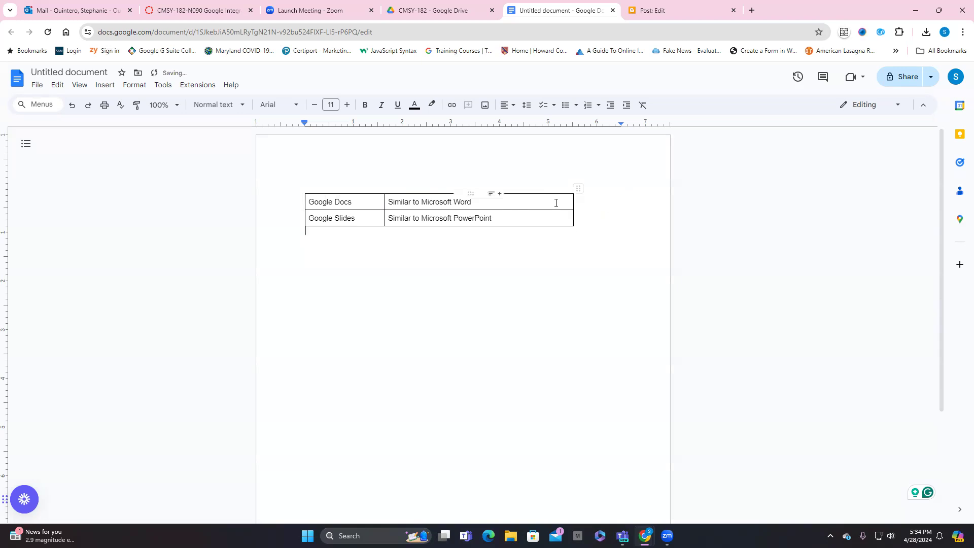
pyautogui.moveTo(573, 198); pyautogui.dragTo(505, 200)
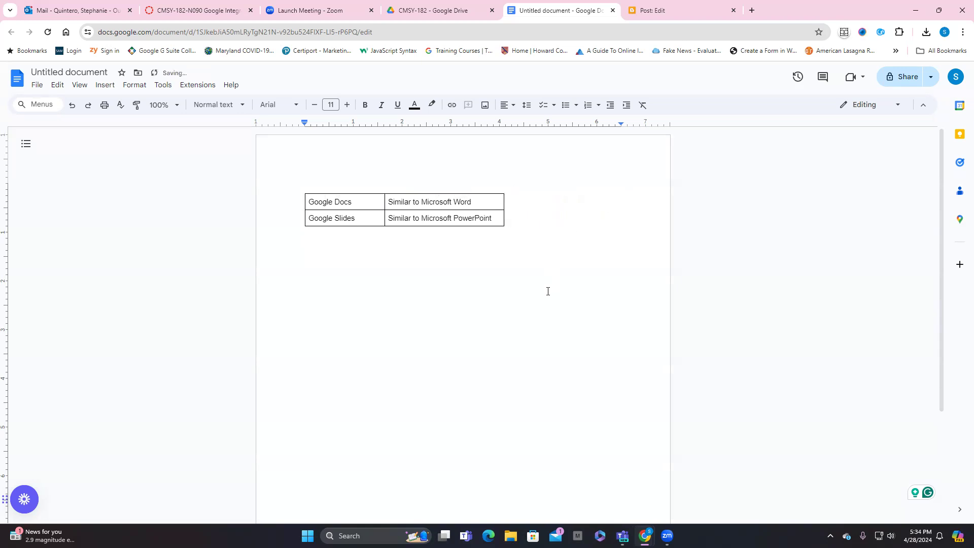
pyautogui.moveTo(505, 198); pyautogui.dragTo(496, 198)
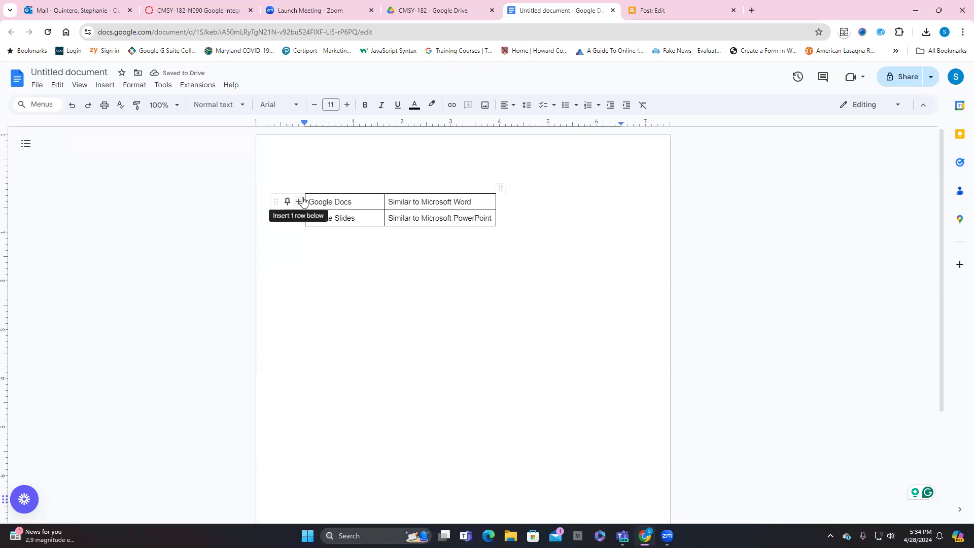
# Step: Copy the narrowed table and paste it into the body of the "Table Test" post in Blogger
pyautogui.moveTo(307, 199); pyautogui.dragTo(465, 217)
pyautogui.hotkey('ctrl', 'c')
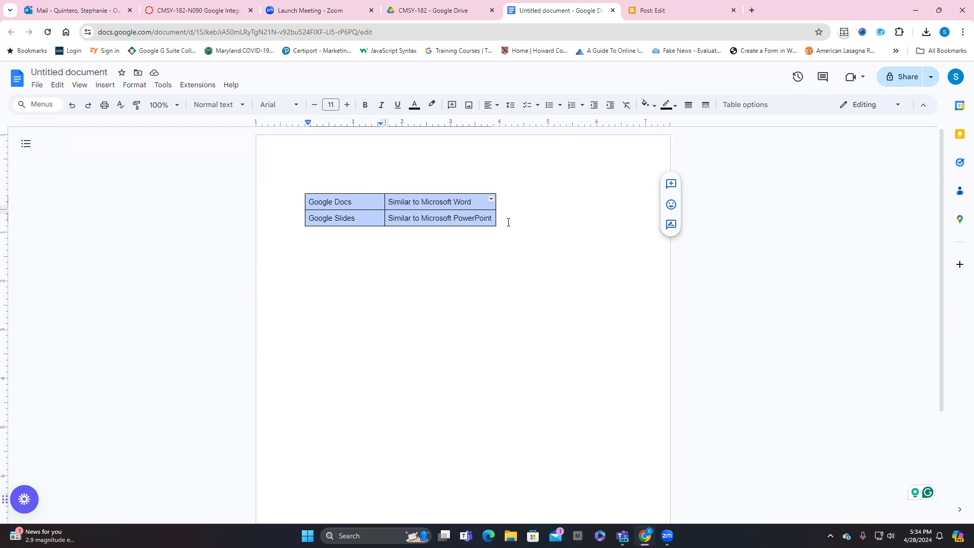
pyautogui.rightClick(370, 203)
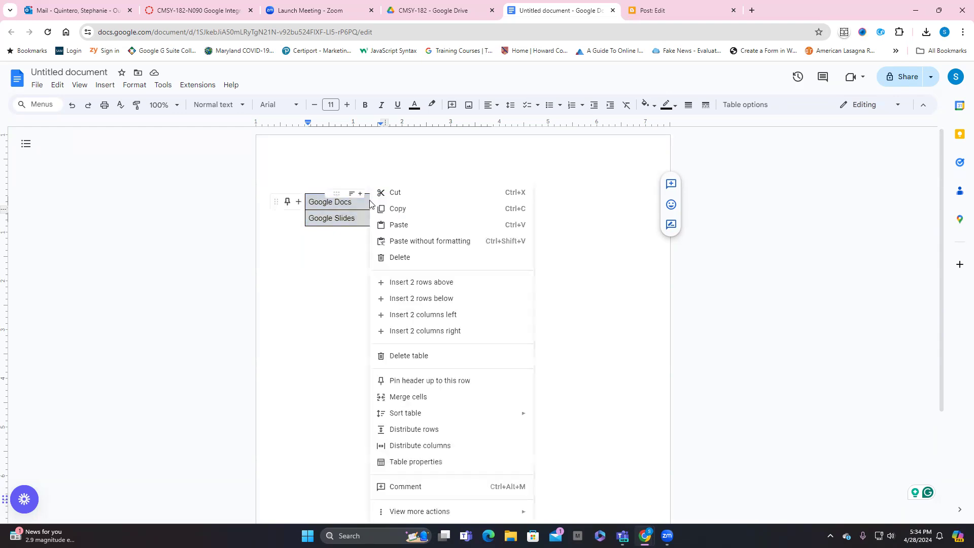
pyautogui.click(398, 208)
pyautogui.click(403, 258)
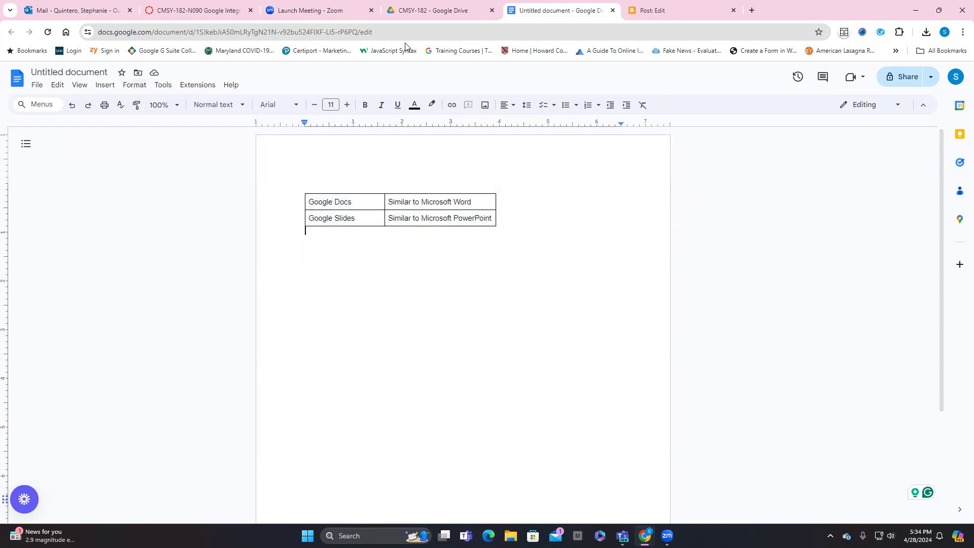
pyautogui.click(641, 14)
pyautogui.click(279, 223)
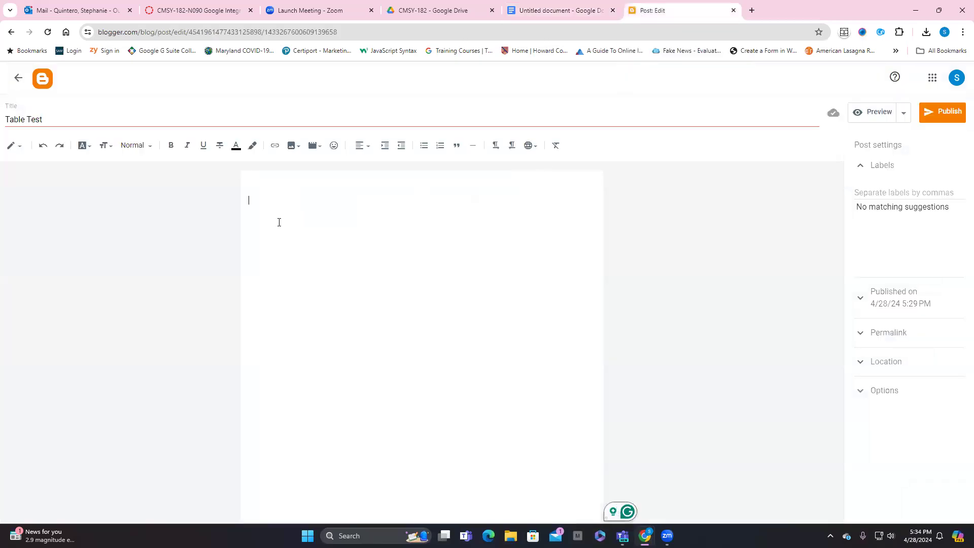
pyautogui.rightClick(259, 202)
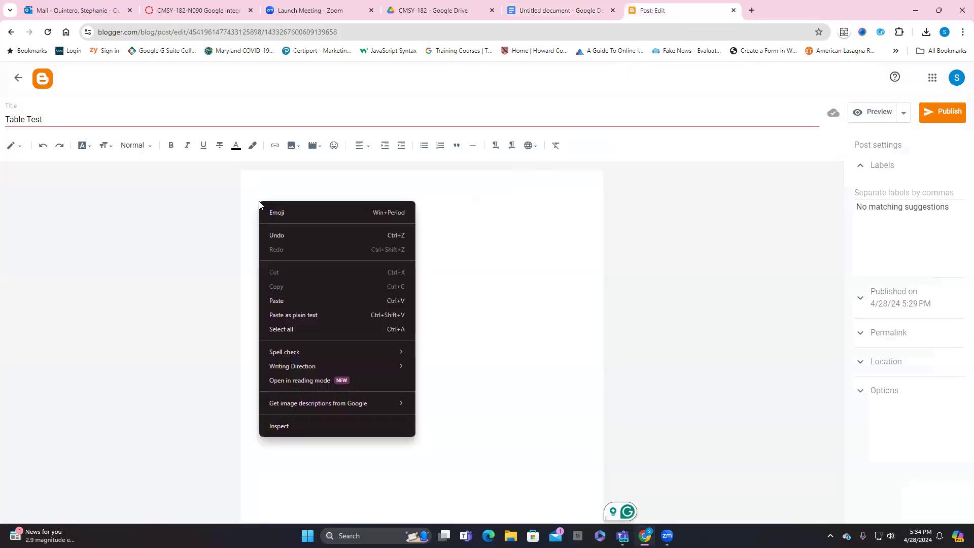
pyautogui.click(283, 300)
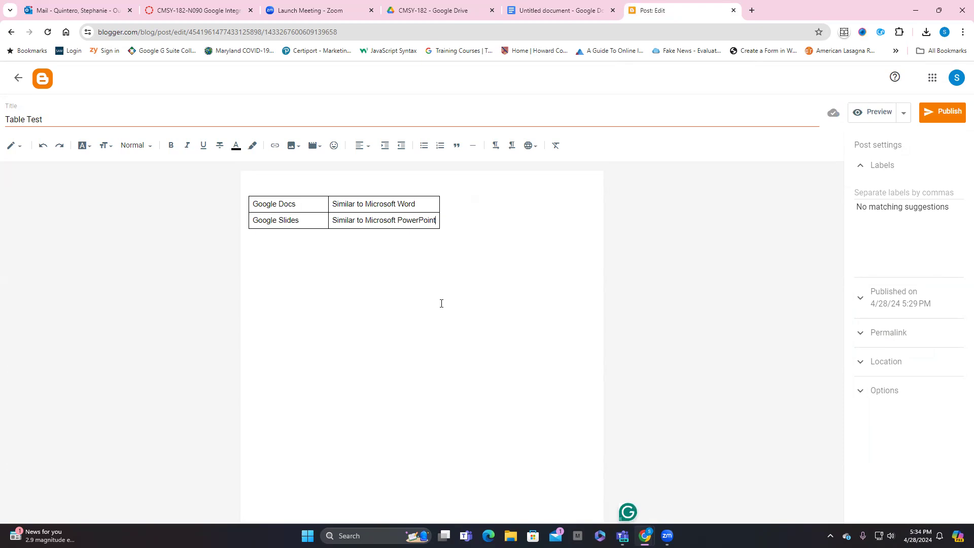
# Step: Preview the "Table Test" post to check the narrowed table against the blog's main column, and close the preview
pyautogui.click(872, 110)
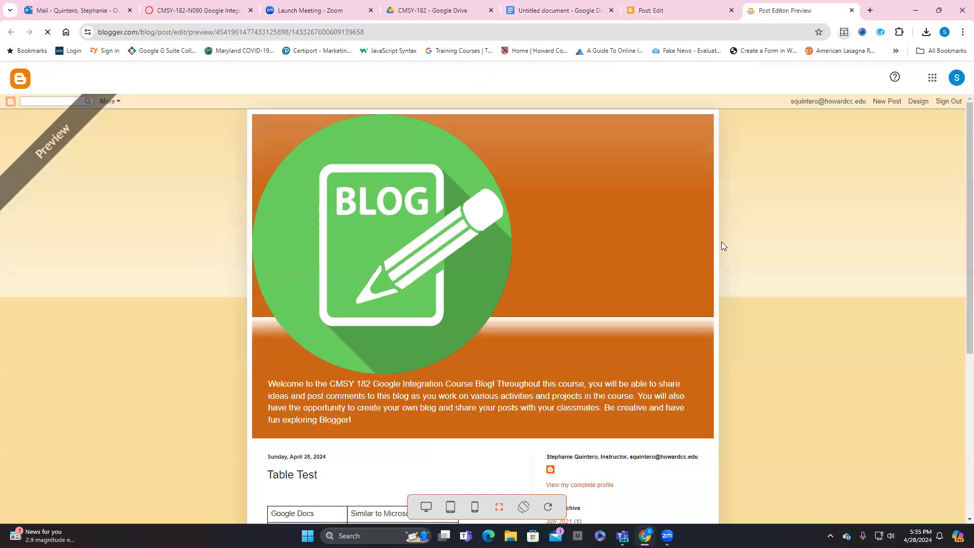
pyautogui.scroll(-4, 723, 246)
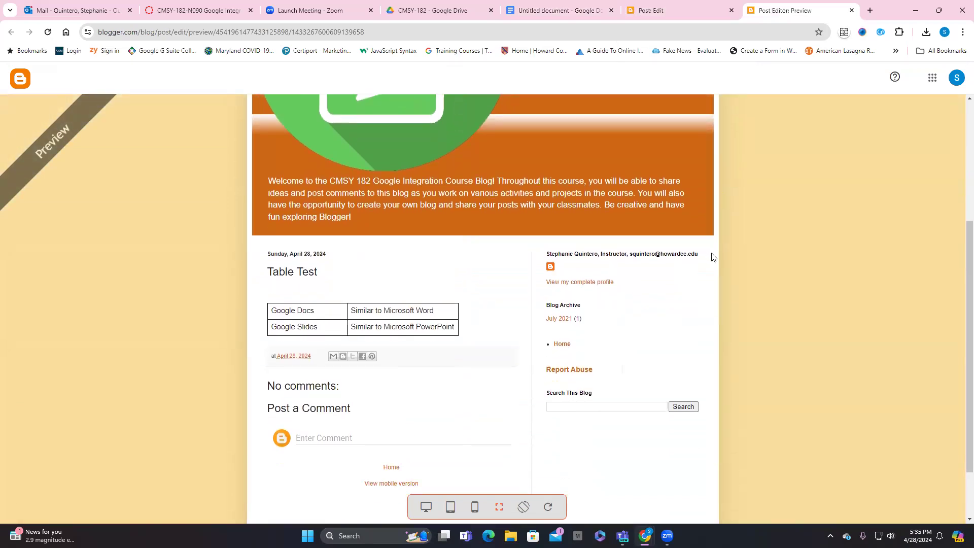
pyautogui.scroll(4, 717, 254)
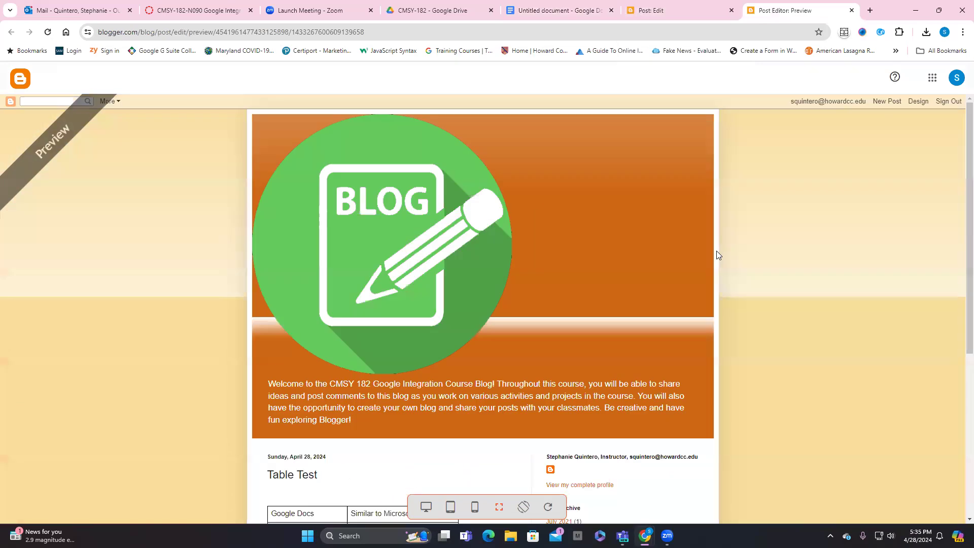
pyautogui.click(851, 10)
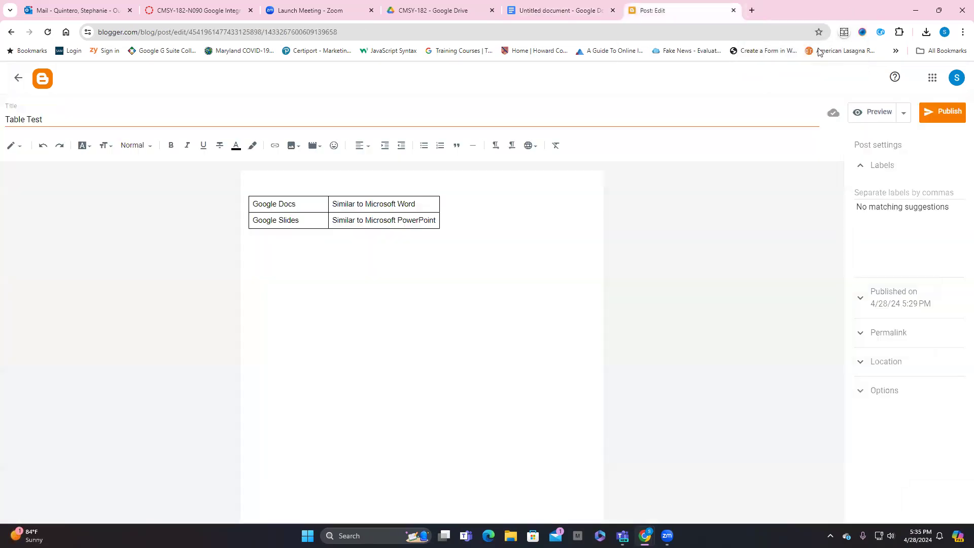
# Step: Publish the "Table Test" post and view the live blog to check the table in it
pyautogui.click(950, 113)
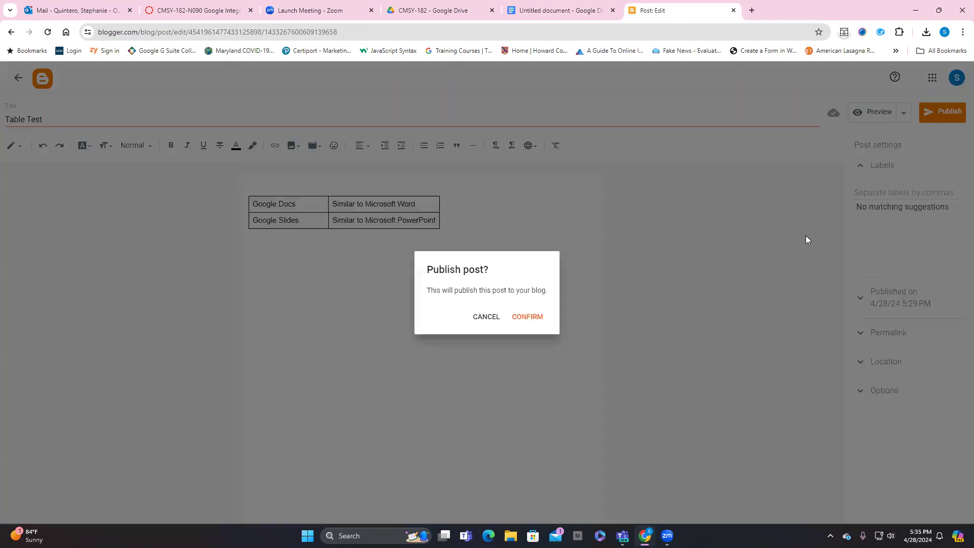
pyautogui.click(529, 316)
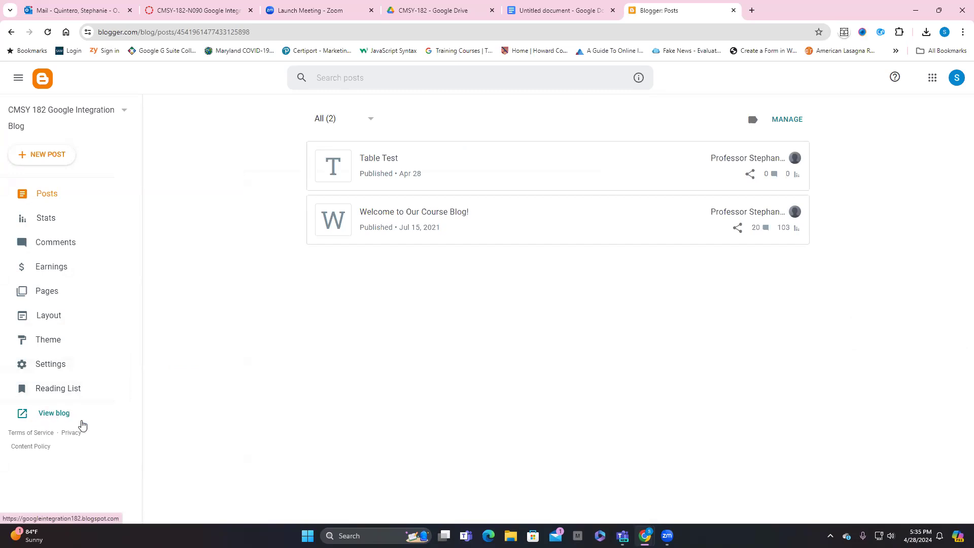
pyautogui.click(49, 413)
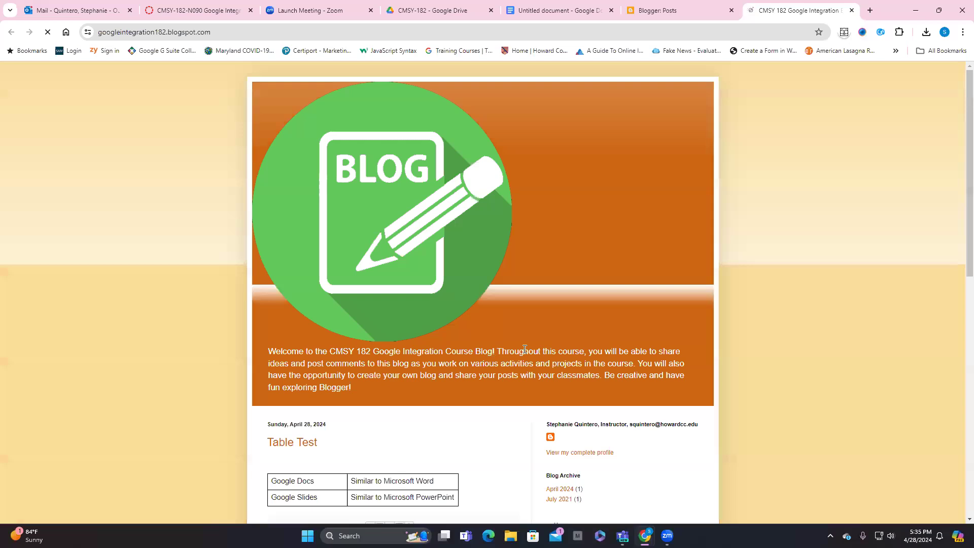
pyautogui.scroll(-4, 553, 349)
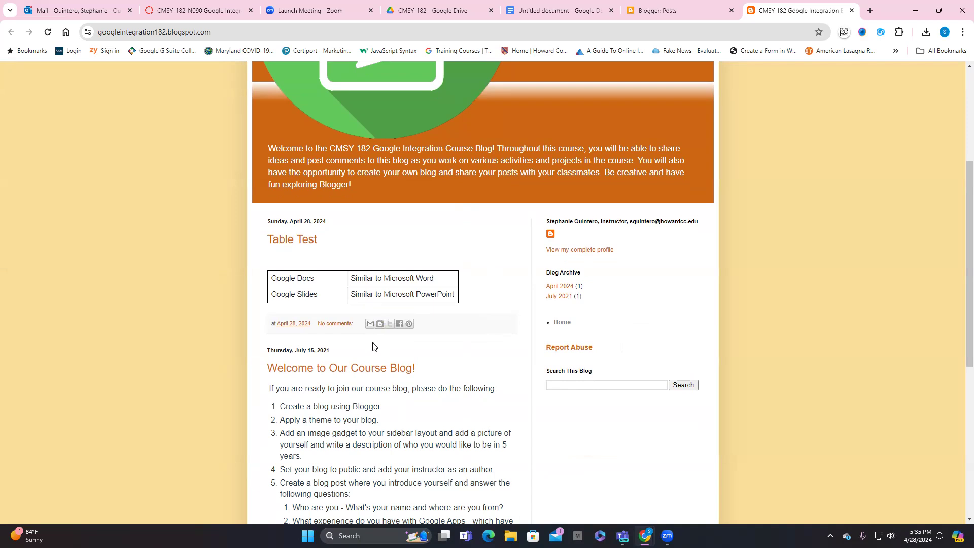
pyautogui.click(575, 24)
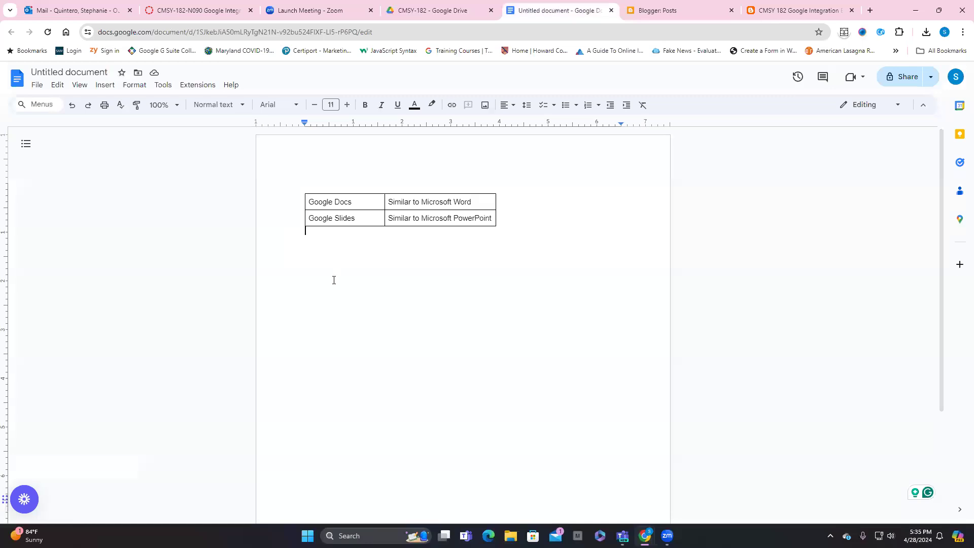
pyautogui.click(707, 15)
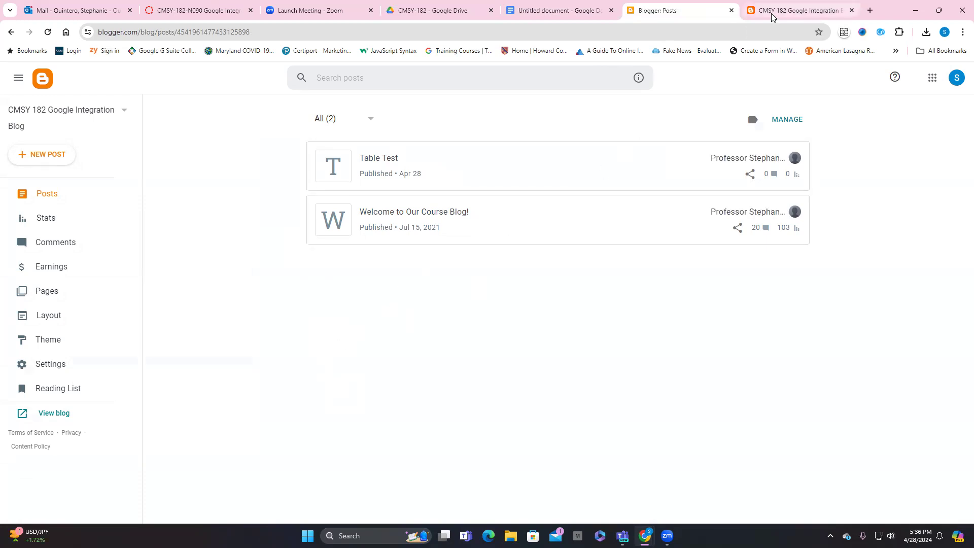
pyautogui.moveTo(773, 15)
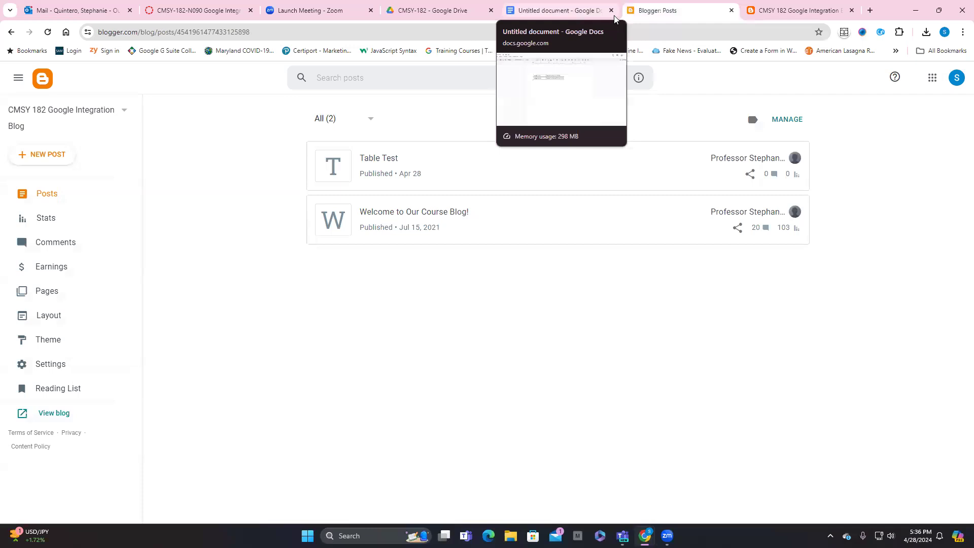
pyautogui.click(513, 35)
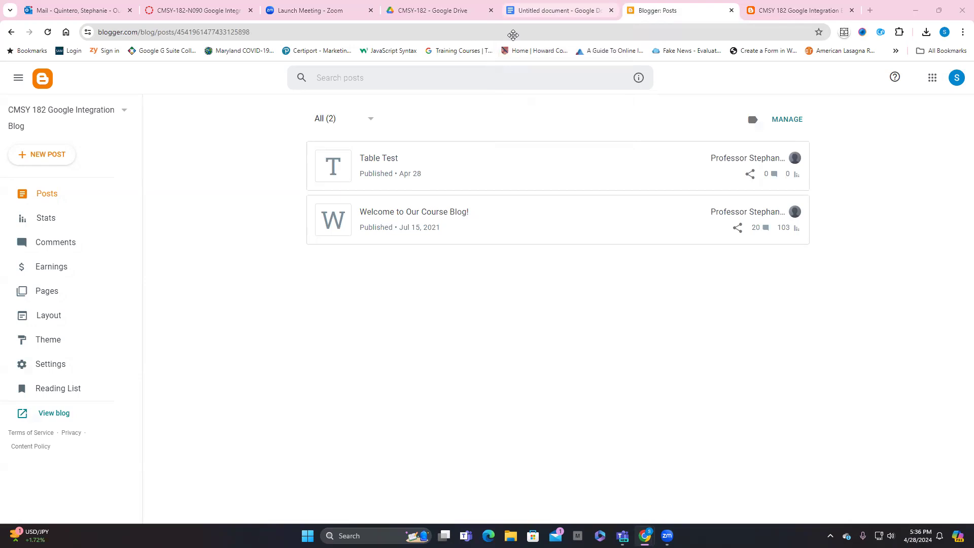